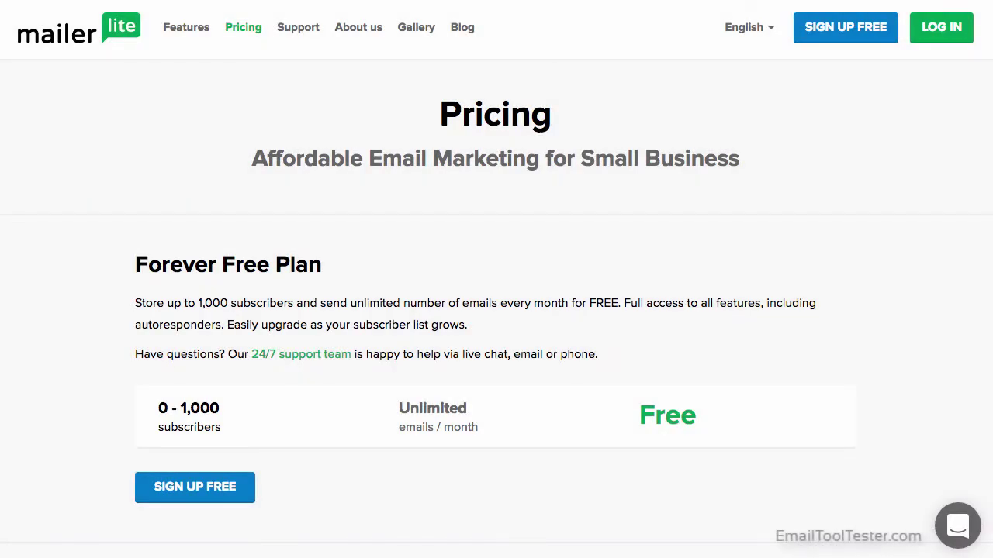
Step: Scroll the pricing page past the Forever Free plan to the Small Business plan prices
scroll(496, 311, down, 3)
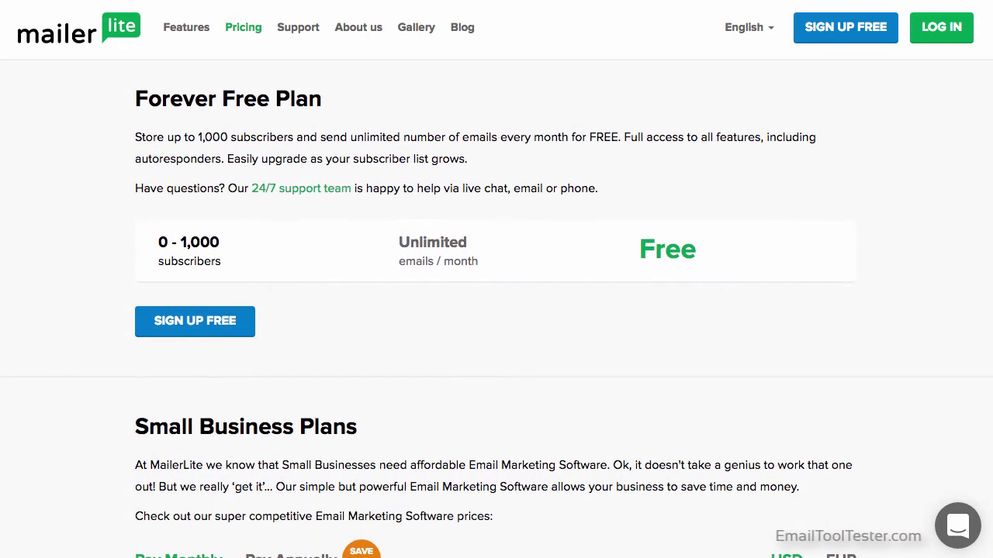
scroll(497, 311, down, 3)
scroll(497, 310, down, 5)
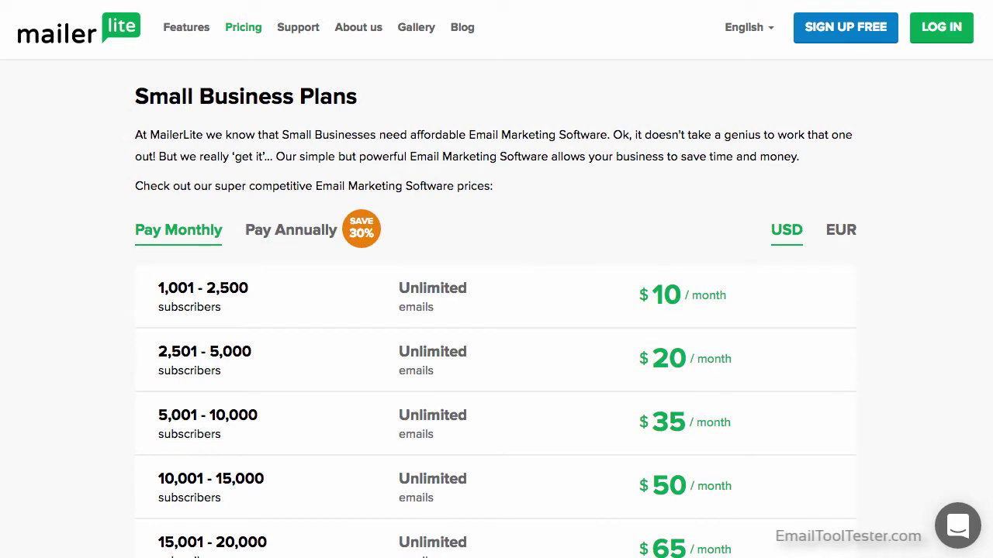
scroll(496, 310, down, 5)
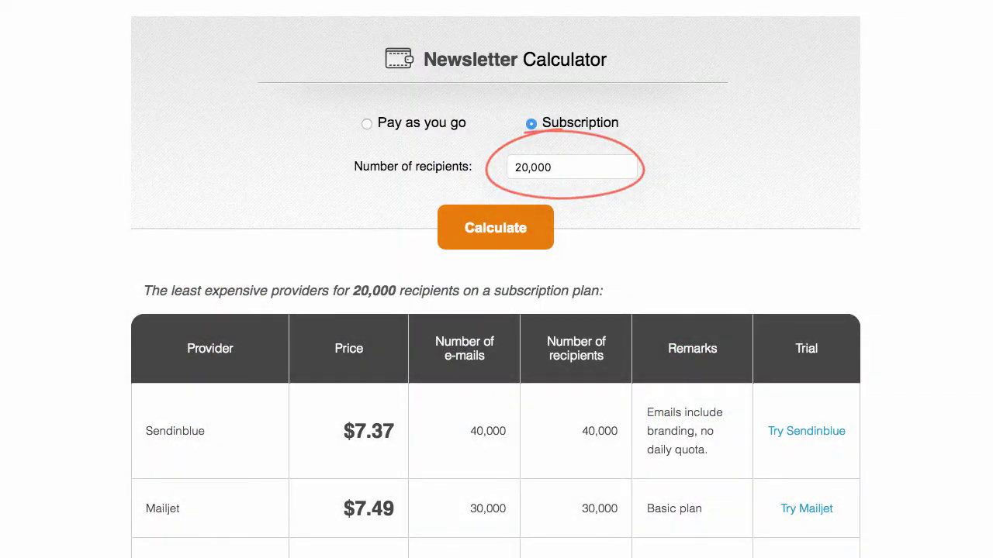
Step: Scroll the 20,000-recipient subscription results down to Mailerlite's $65.00 row
scroll(496, 310, down, 8)
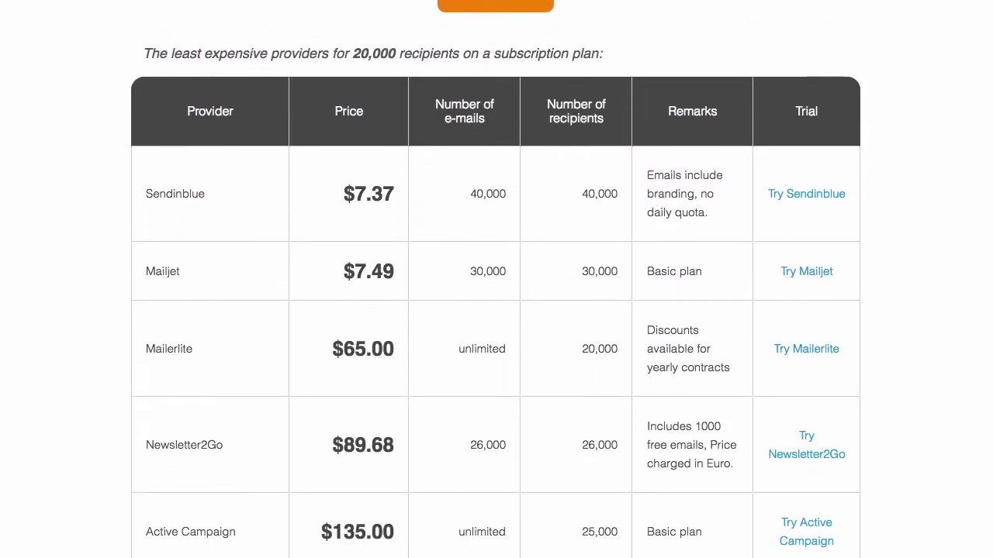
scroll(496, 279, down, 1)
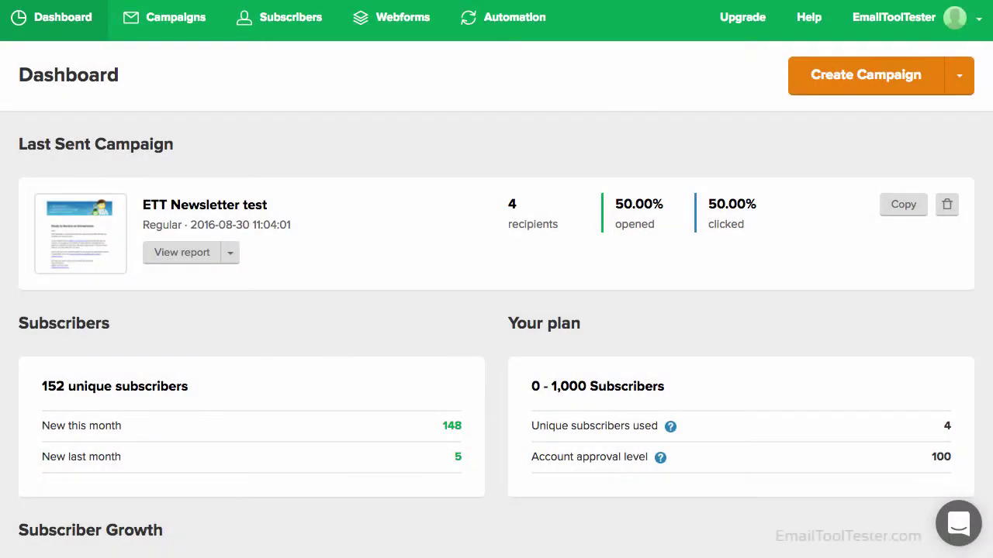
Step: Scroll through Subscriber Growth, Monthly Campaign Stats, Automation and Webforms, then back to the top
scroll(496, 310, down, 3)
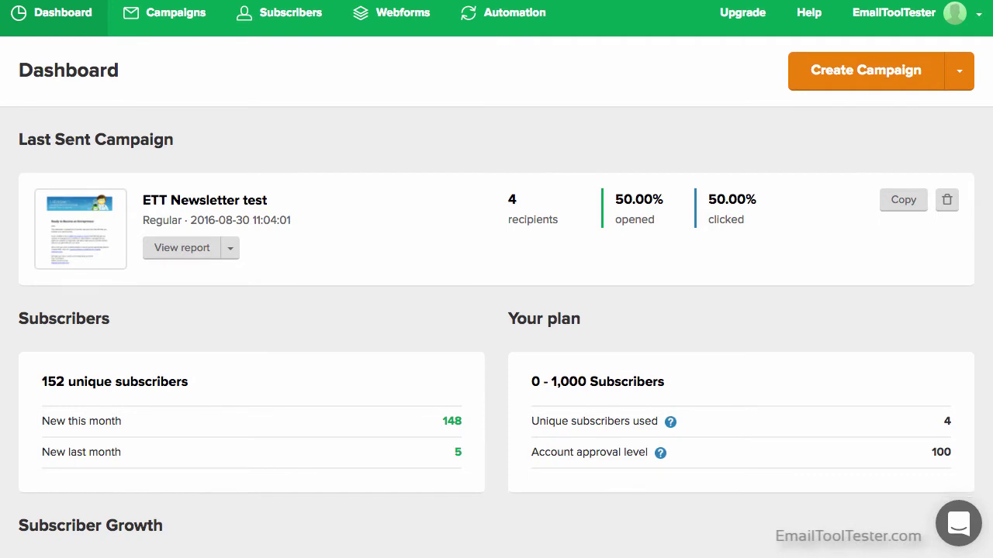
scroll(497, 279, down, 4)
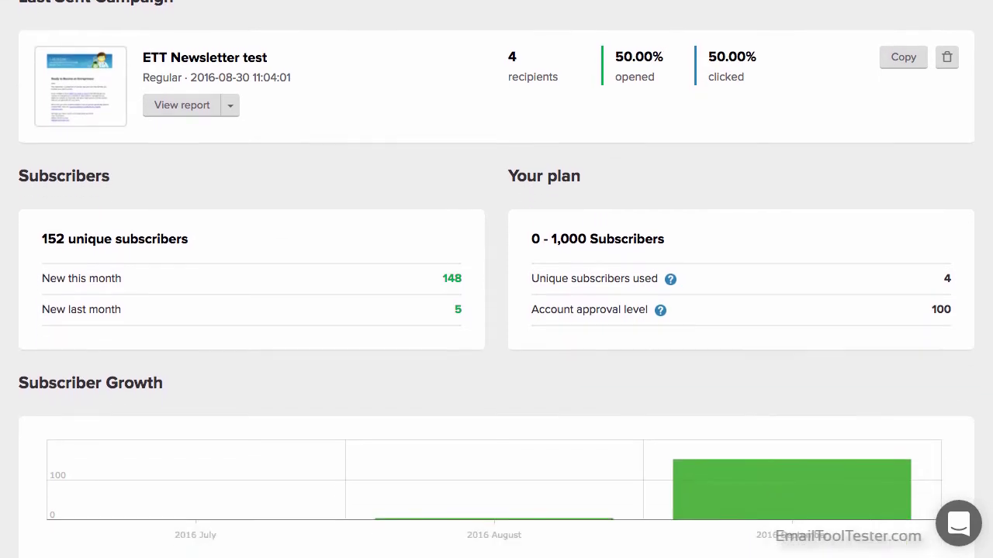
scroll(497, 280, down, 5)
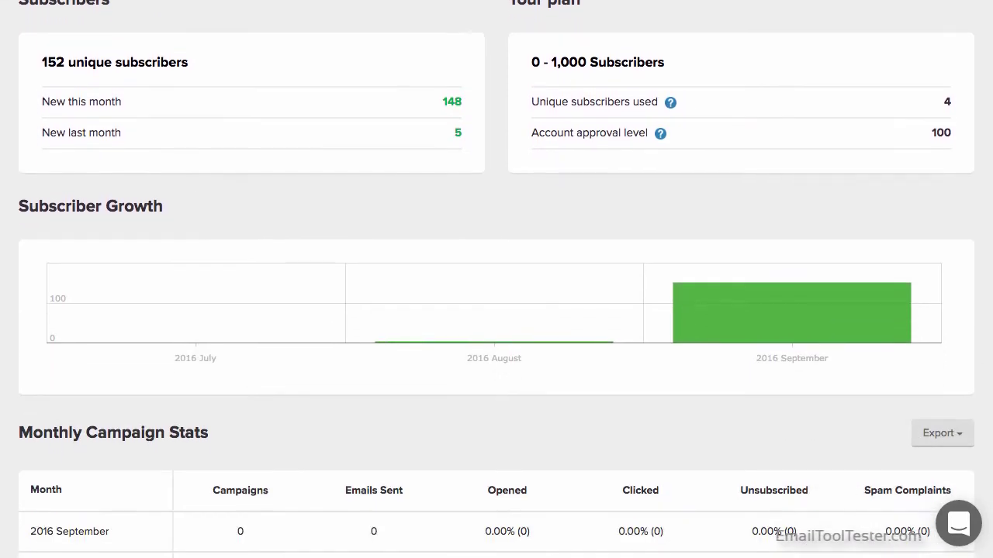
scroll(497, 279, down, 3)
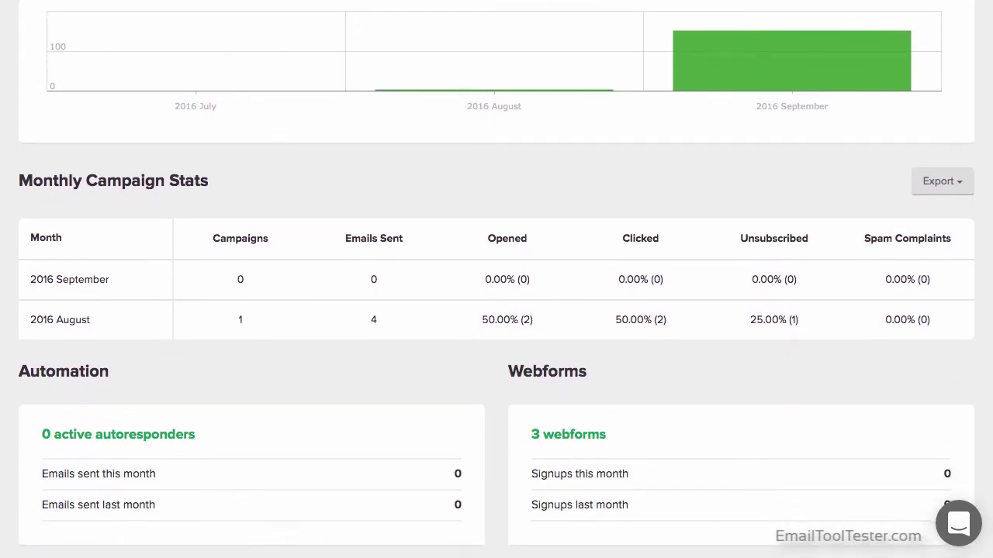
scroll(497, 279, up, 5)
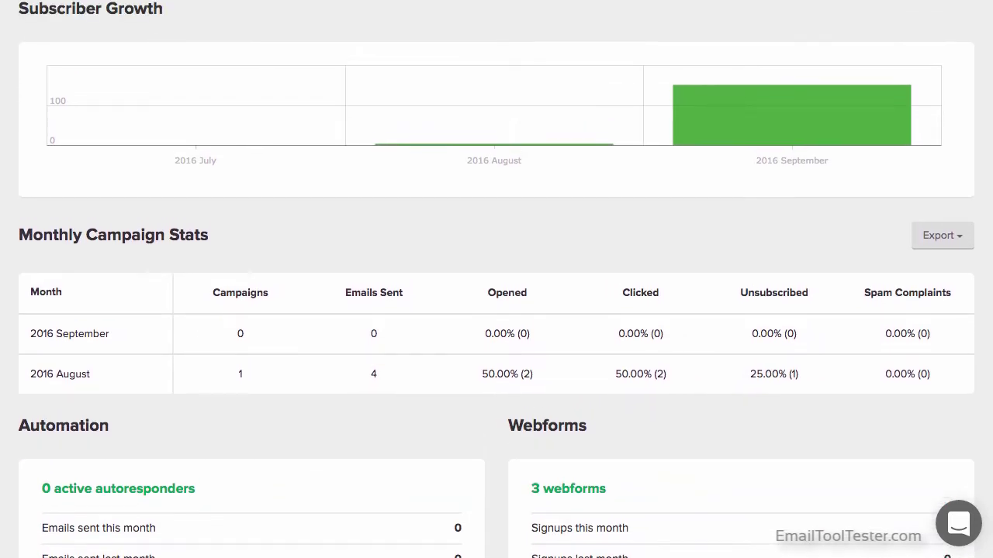
scroll(497, 280, up, 8)
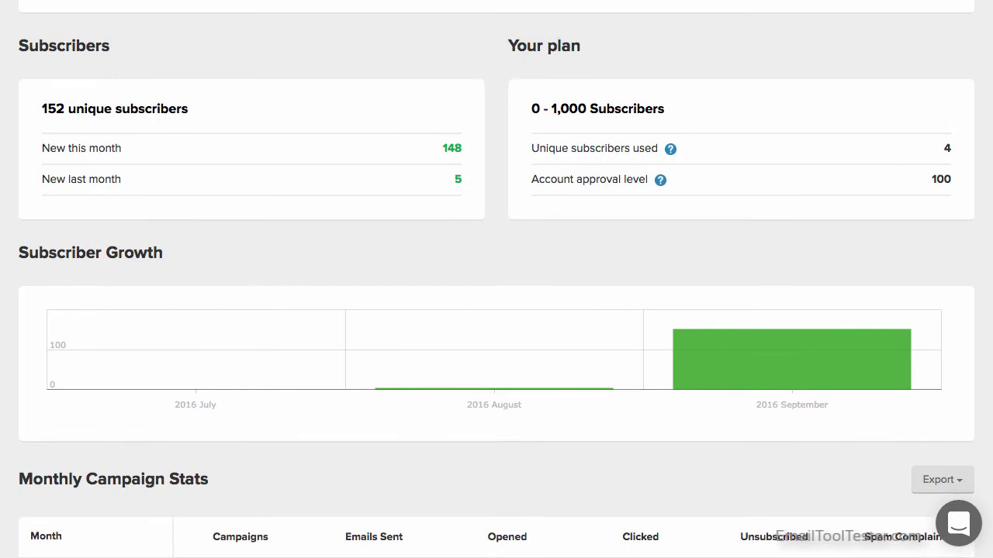
scroll(496, 279, up, 1)
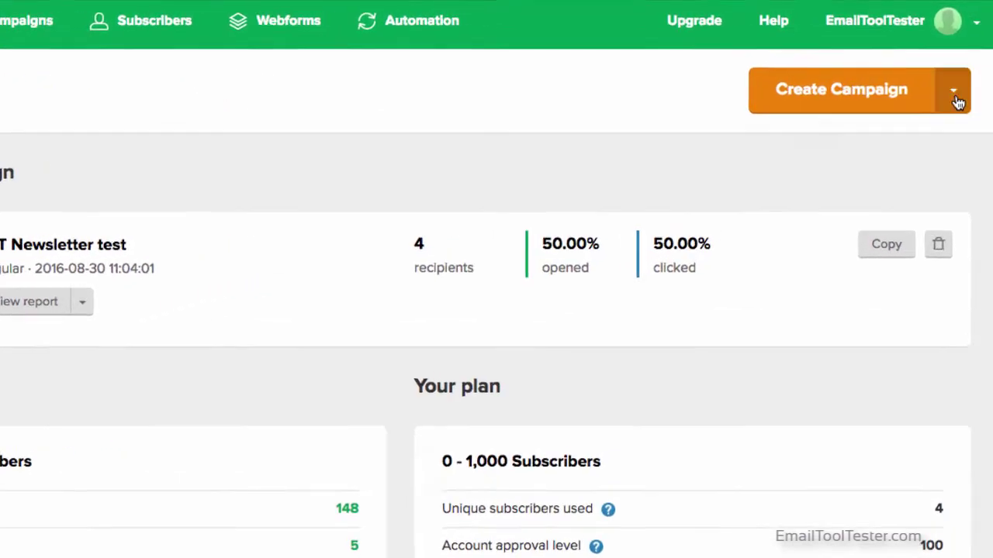
Step: Start a new campaign and preview the Top Offers template in the Template Gallery
click(959, 77)
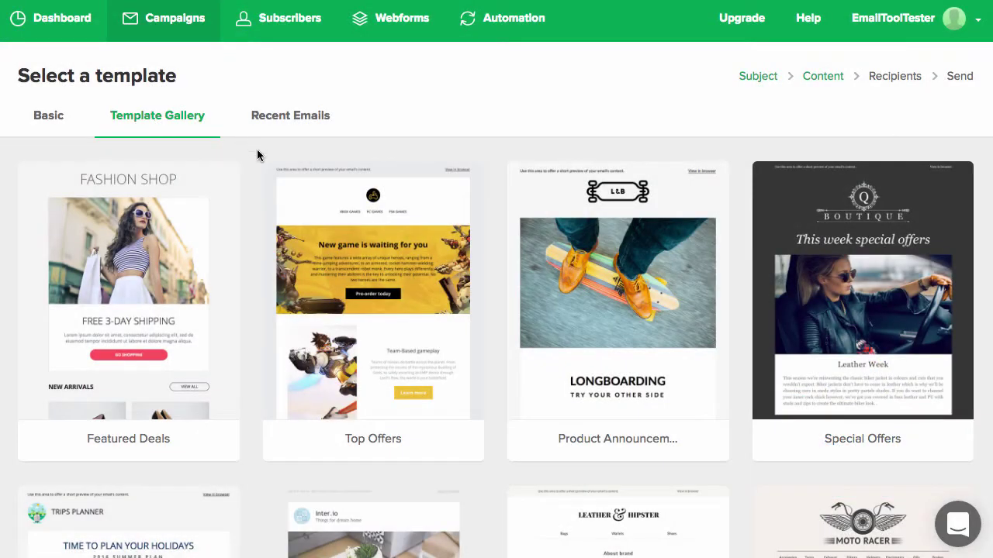
scroll(257, 149, down, 2)
mouse_move(236, 180)
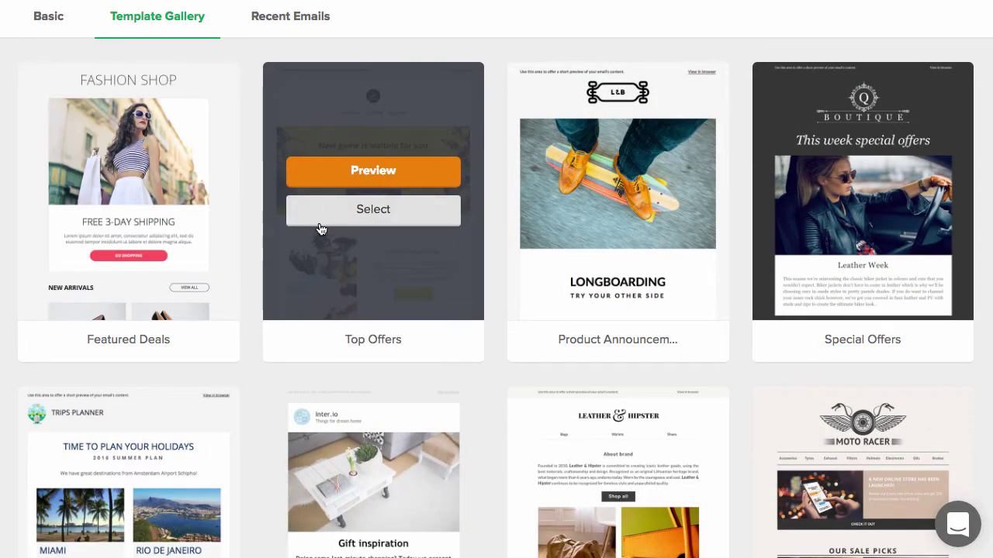
click(381, 172)
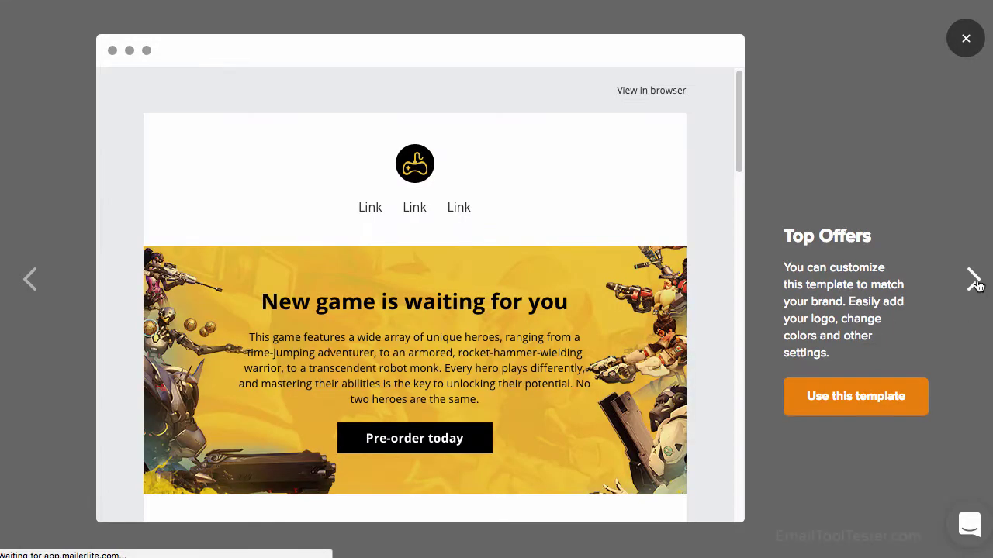
Step: Page through the Product Announcement, Special Offers and Deals previews, then close the preview
click(975, 284)
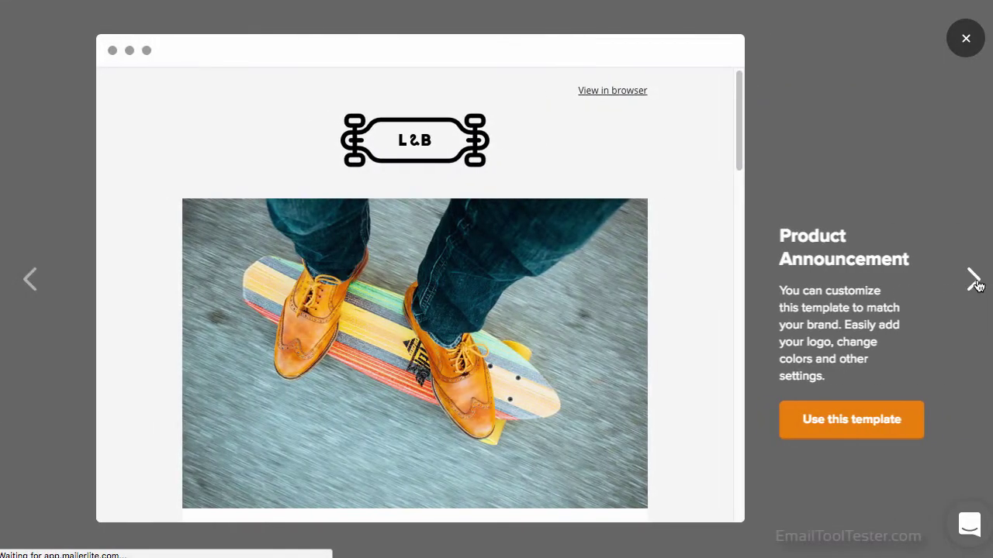
click(975, 284)
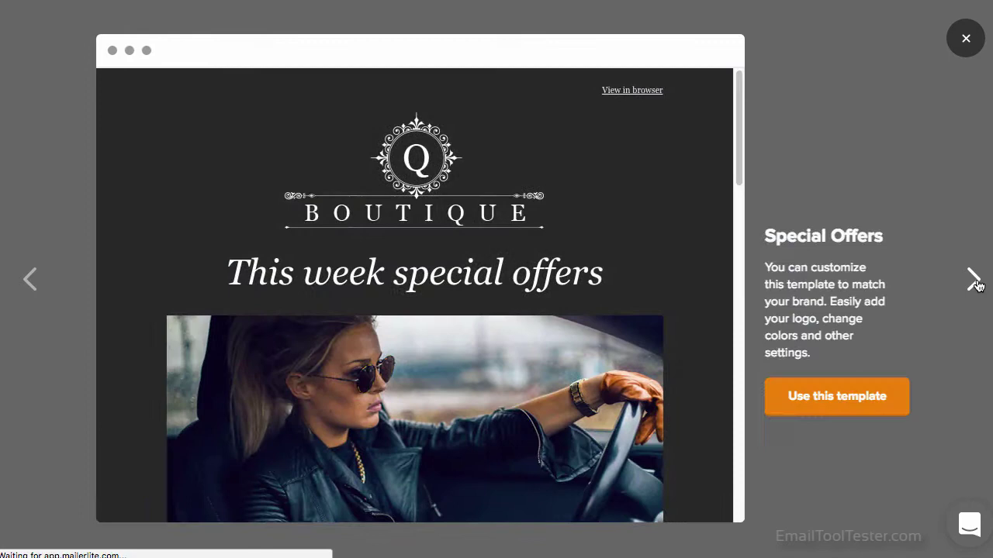
click(975, 284)
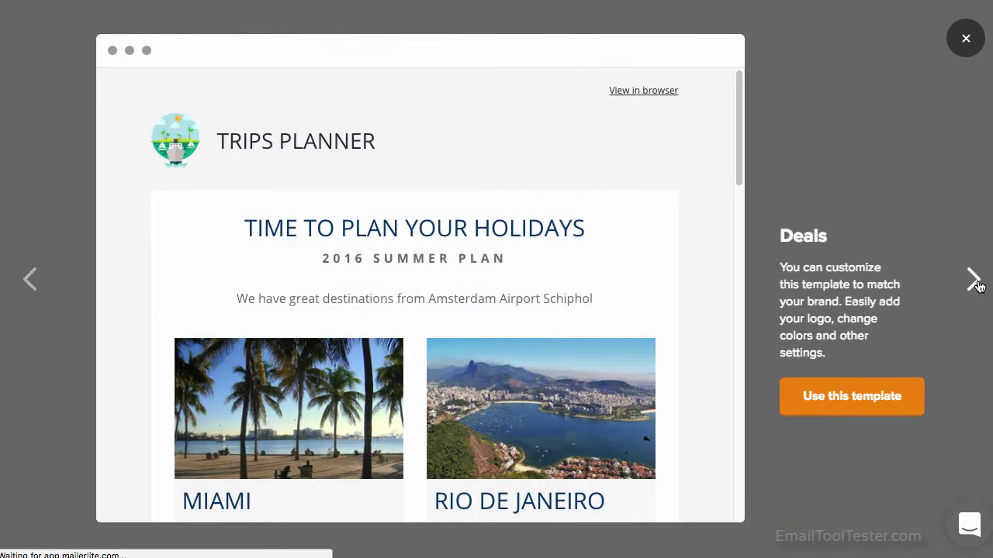
click(966, 38)
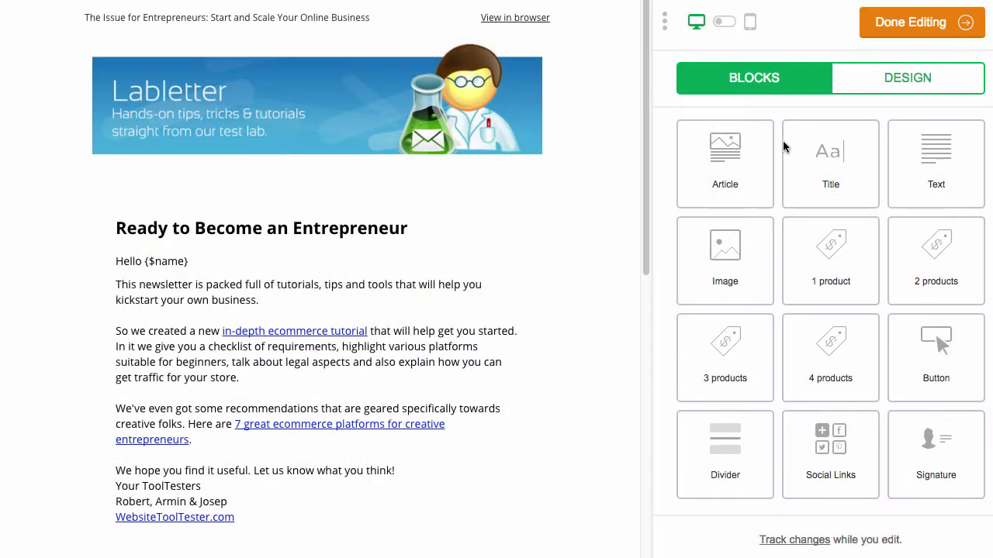
Step: Check the Subtitle style and mobile preview, then open the main article block for editing
click(901, 80)
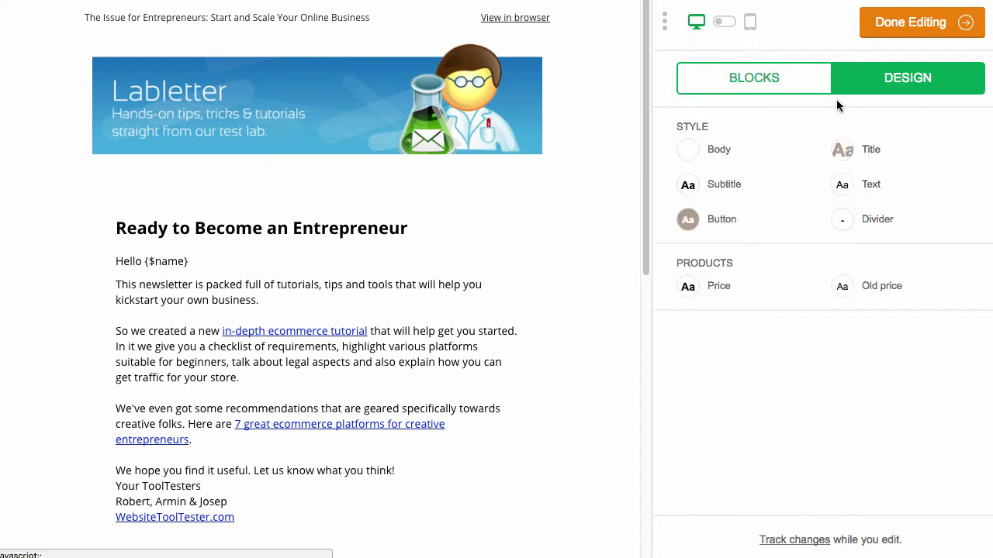
click(715, 184)
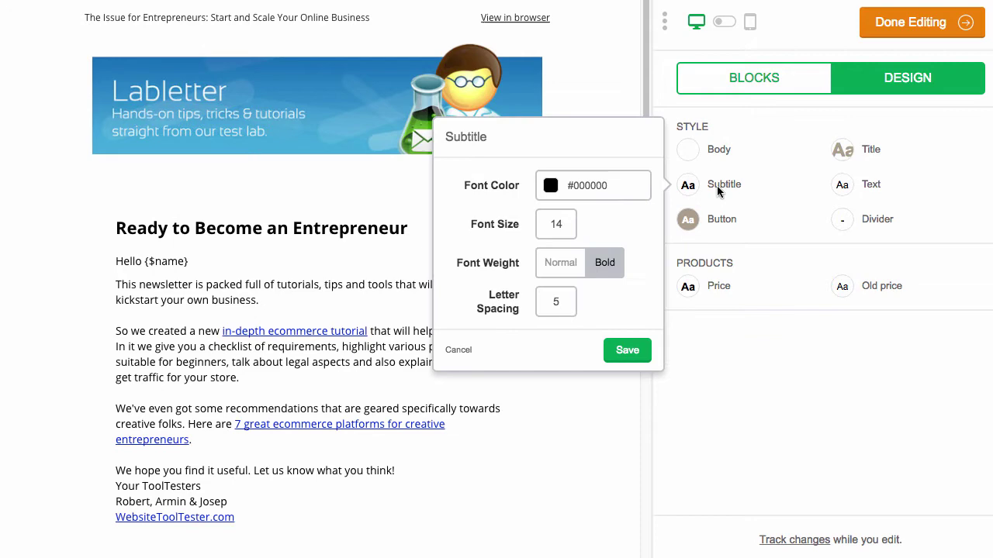
click(751, 24)
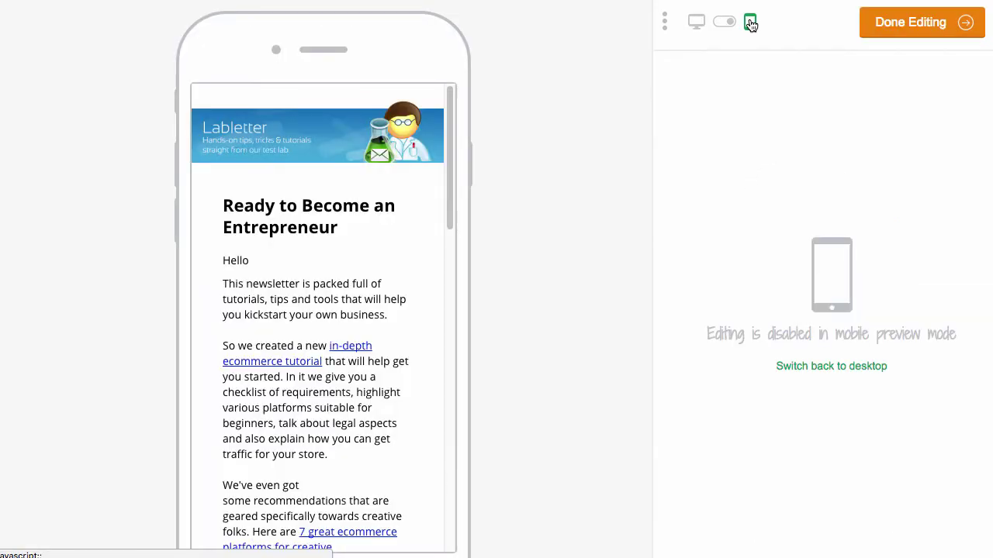
click(698, 22)
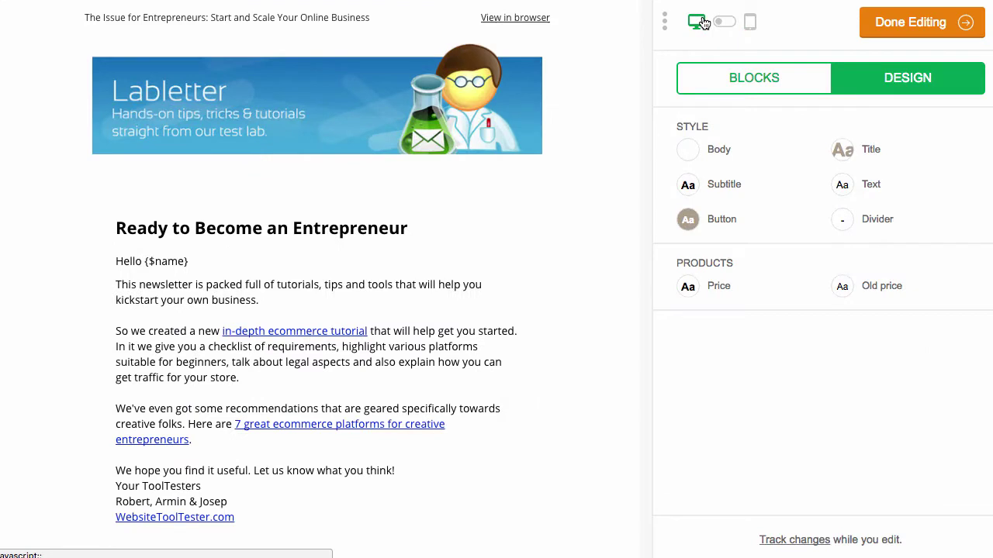
click(733, 81)
click(383, 314)
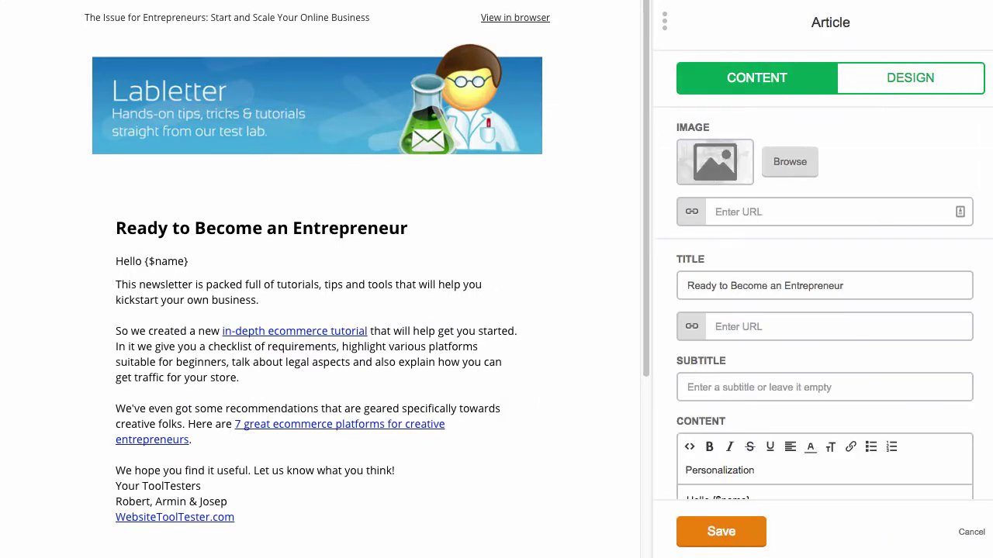
Step: Leave the article unchanged and add a 3 Products block below the signature
scroll(825, 303, down, 5)
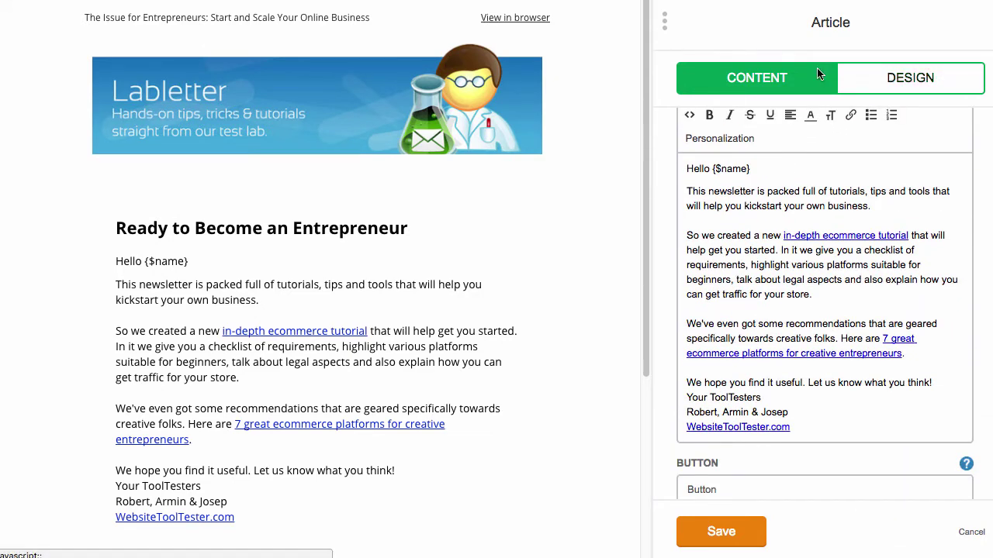
click(970, 532)
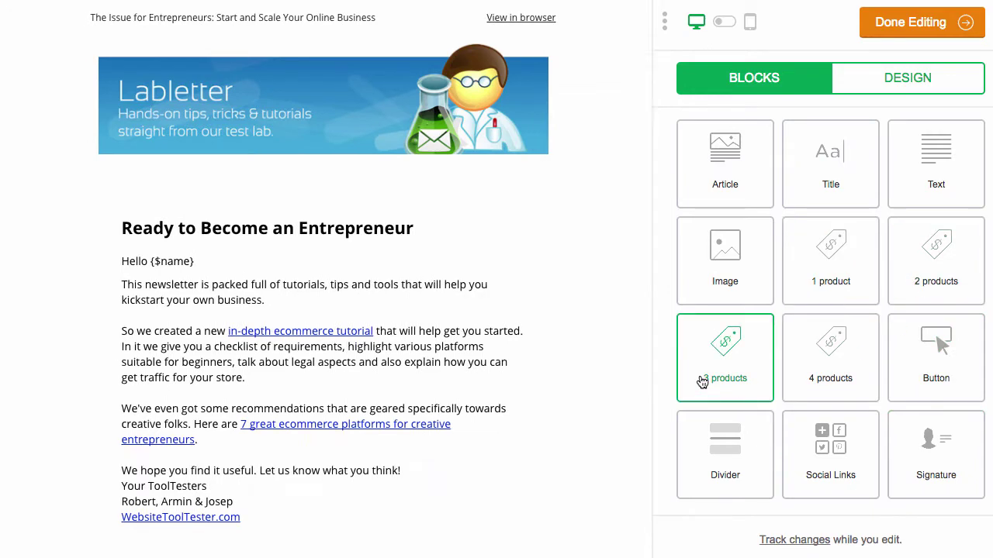
mouse_move(729, 361)
mouse_down()
mouse_move(455, 399)
mouse_move(359, 521)
mouse_move(333, 536)
mouse_up()
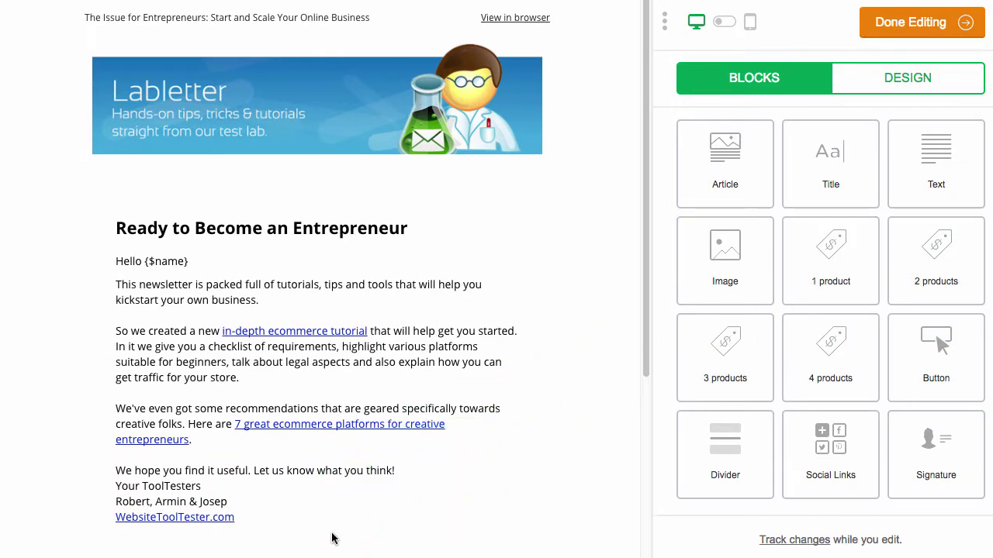
click(349, 436)
Step: Delete the $ 0.00 price and go to the first product's image setting
scroll(794, 401, down, 5)
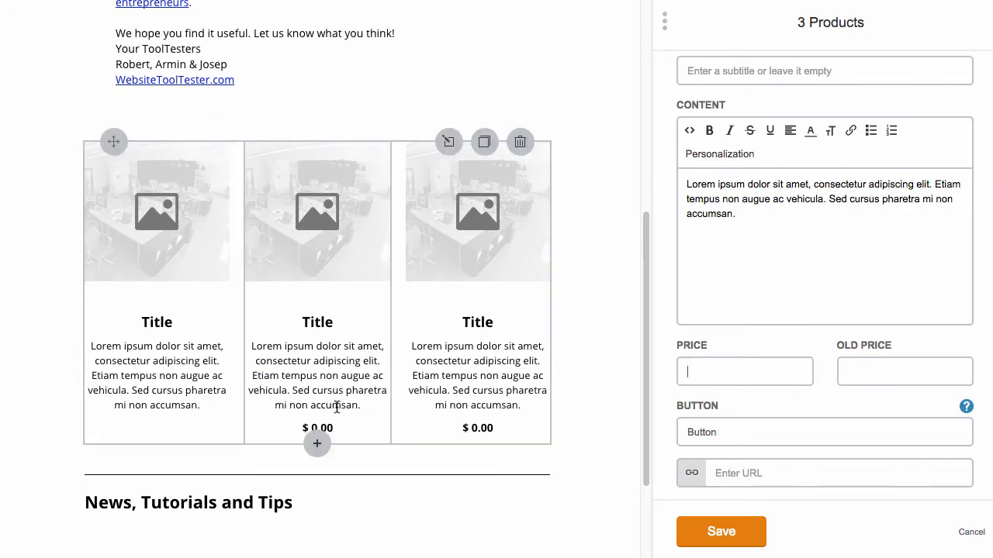
triple_click(758, 364)
key(BackSpace)
scroll(749, 364, up, 5)
scroll(749, 365, down, 5)
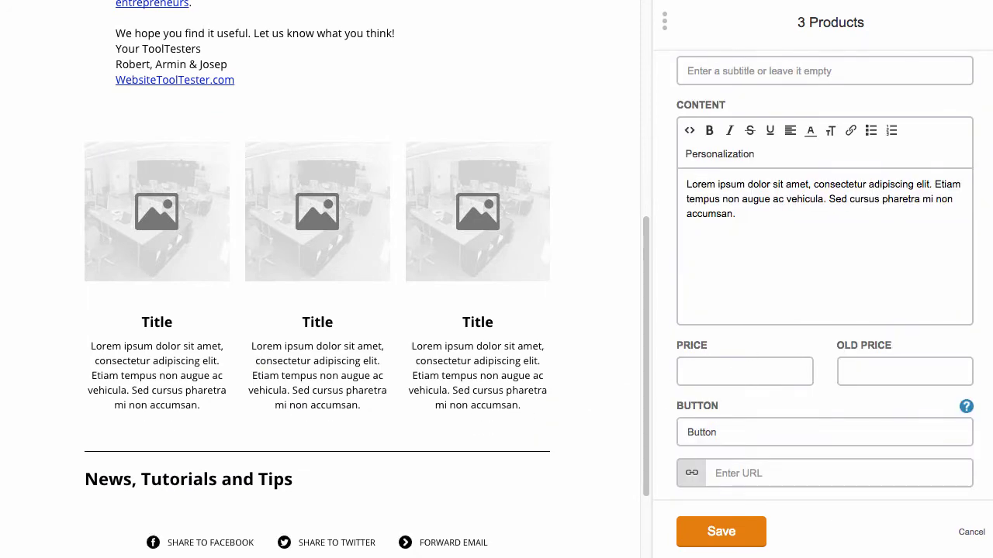
click(122, 235)
Step: Give the products email marketing.png, wix bookings.png and site artwork.png images, then save the block
click(789, 82)
click(88, 239)
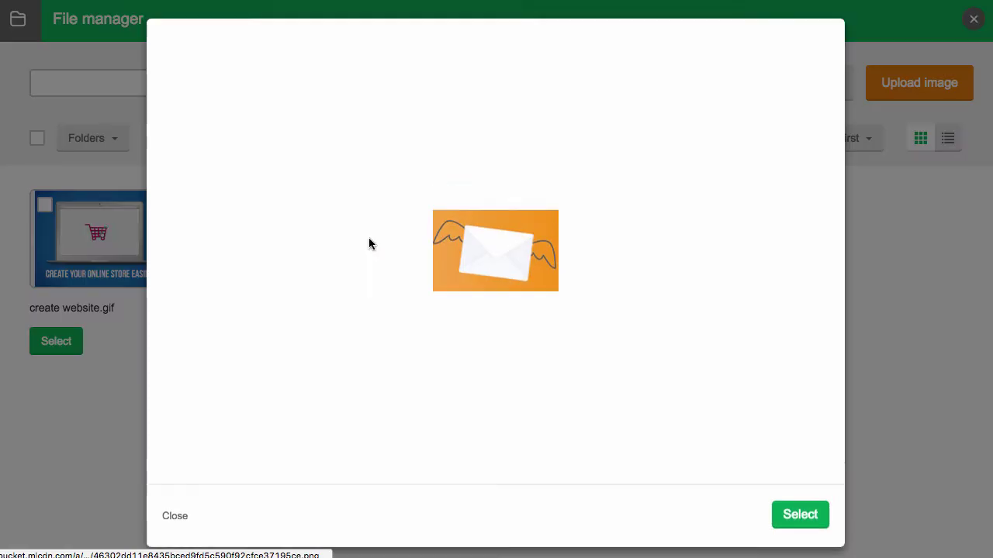
click(798, 514)
click(341, 197)
click(789, 82)
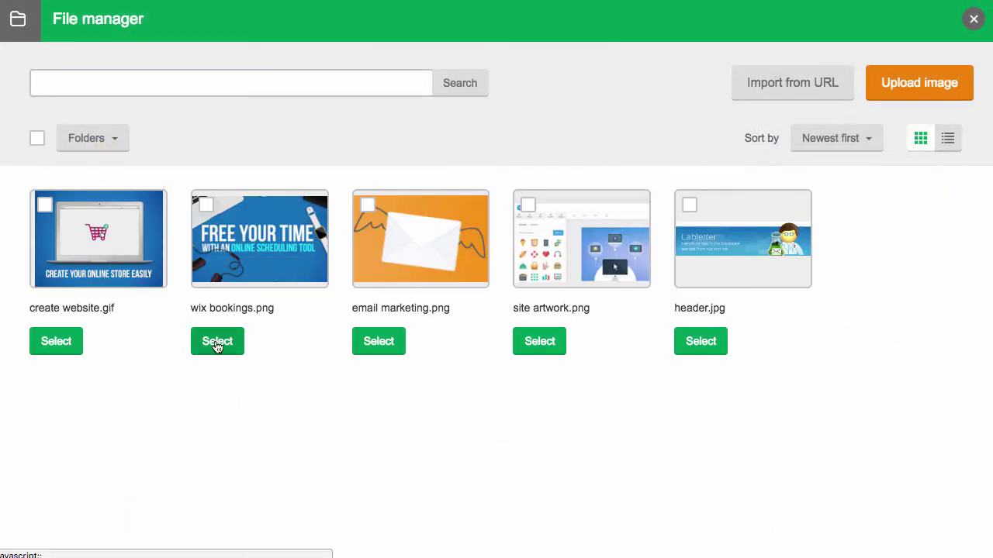
click(214, 341)
click(427, 262)
click(789, 83)
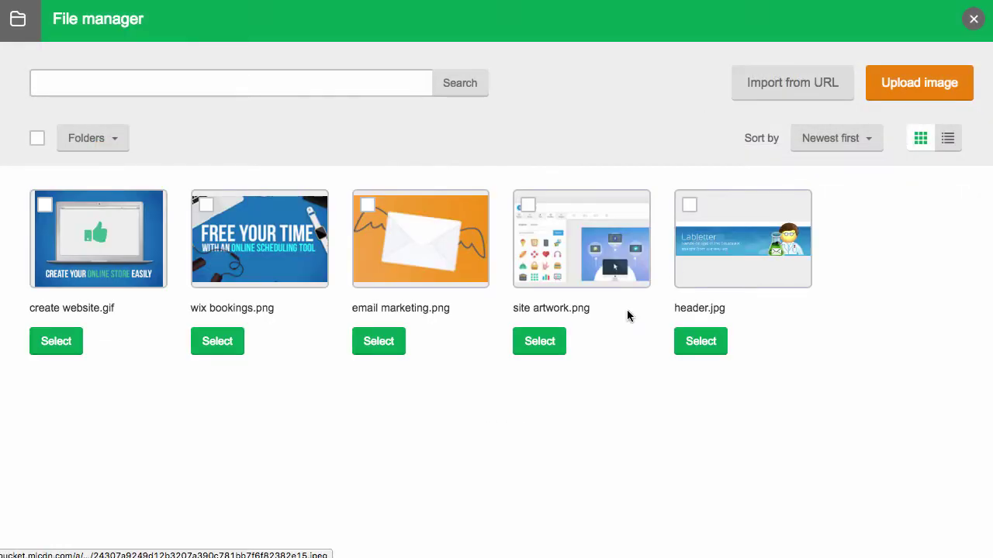
click(534, 341)
click(723, 532)
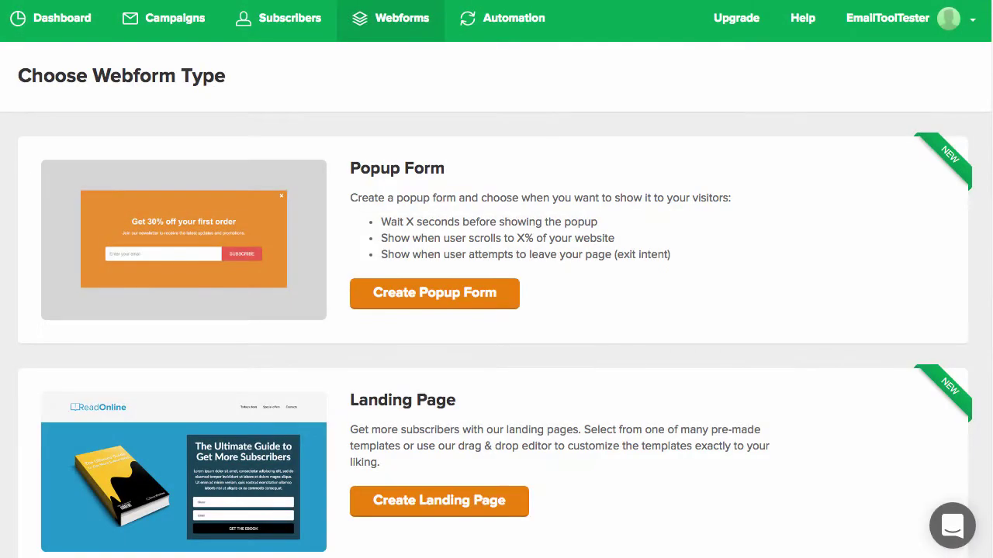
Step: Assign the new landing page to the EmailToolTester List group and continue
scroll(496, 279, down, 4)
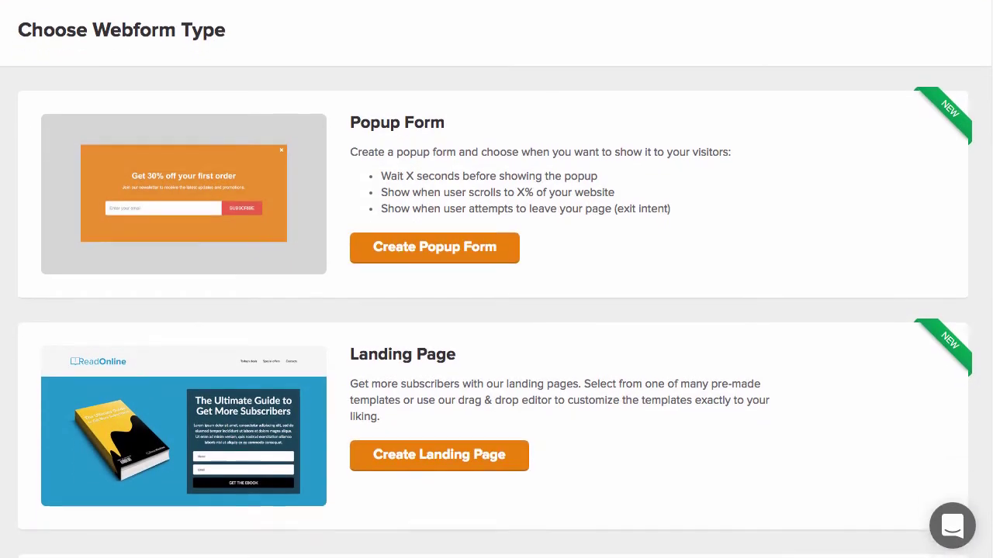
scroll(982, 202, down, 5)
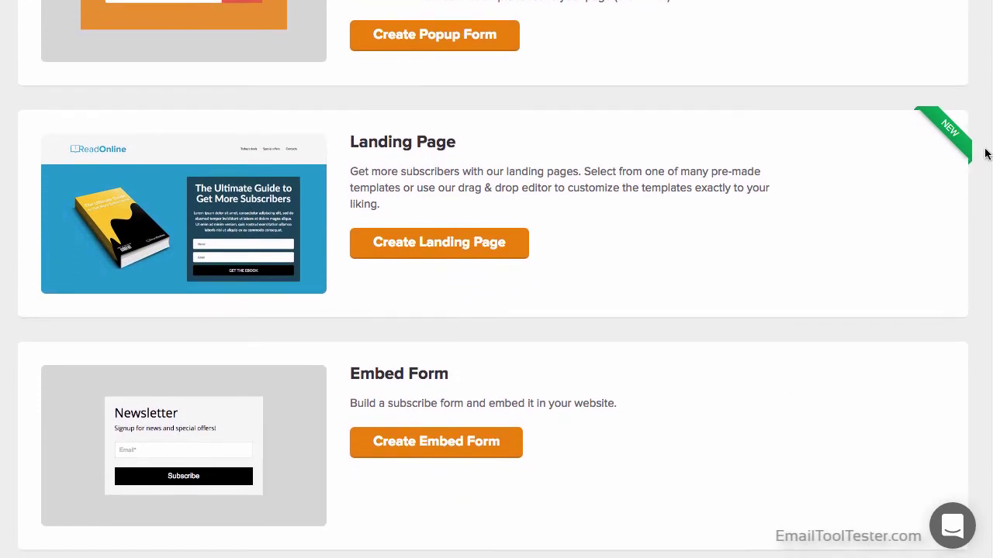
scroll(981, 203, down, 4)
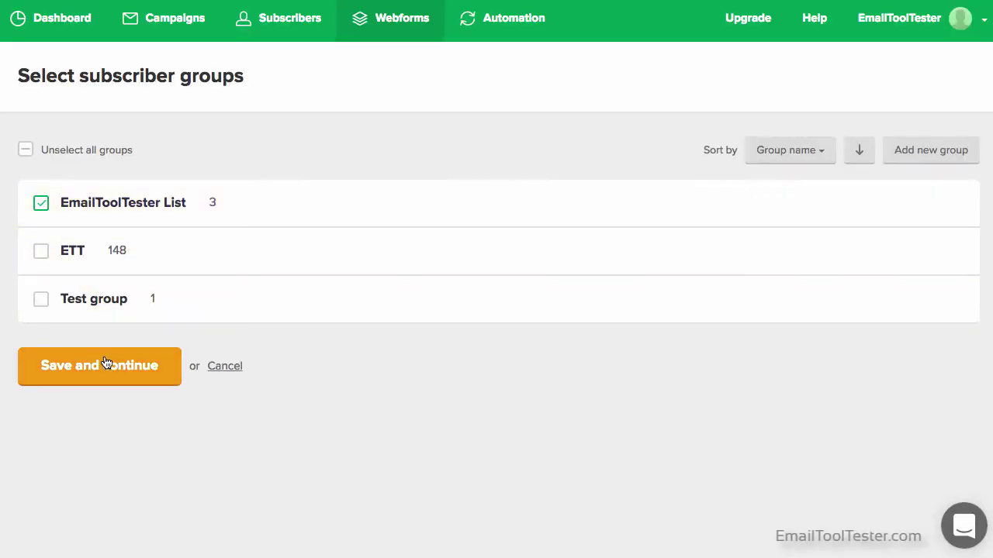
click(101, 363)
Step: Preview the Ebook template, then move on to the next template preview
mouse_move(115, 316)
click(128, 250)
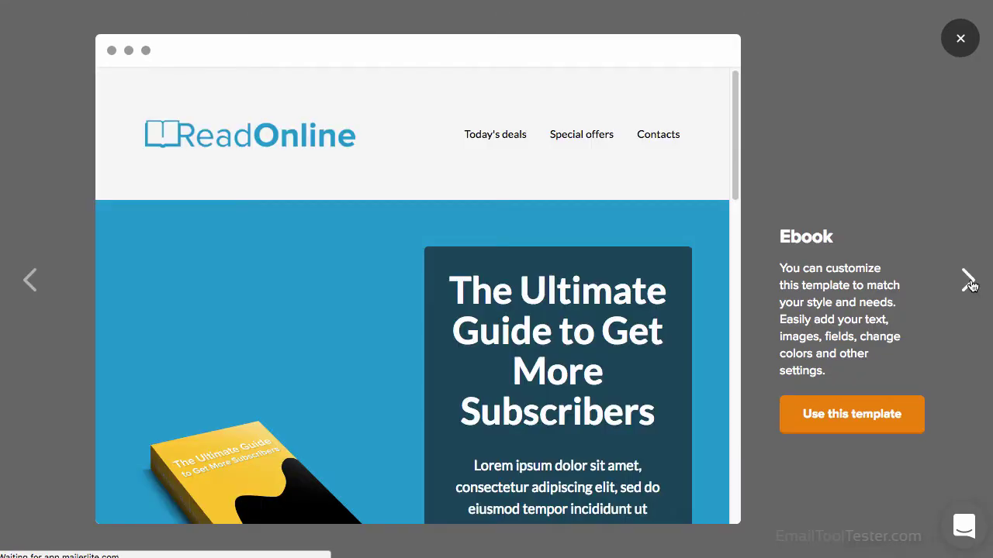
click(968, 280)
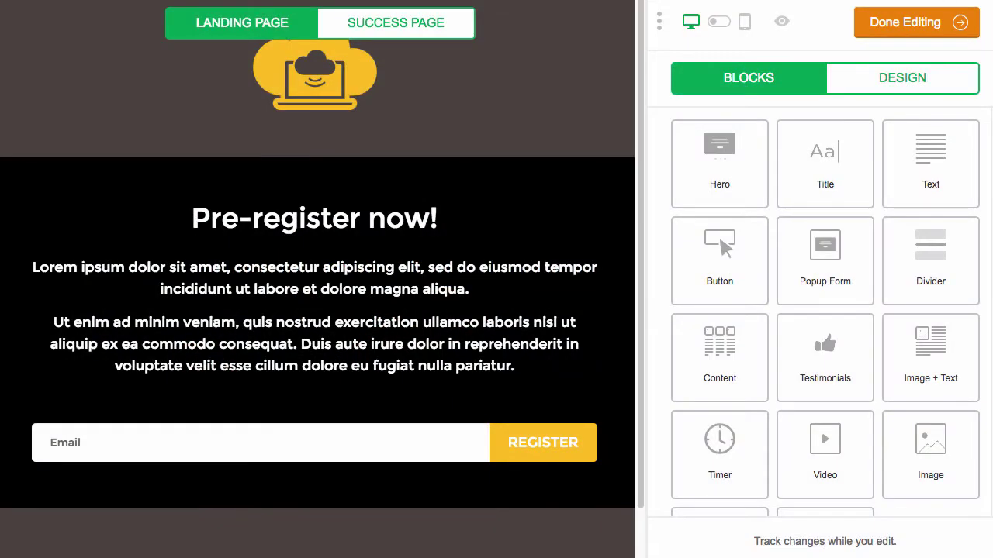
Step: Browse the add-block menu, then the page's Design settings and the Blocks list
mouse_move(344, 439)
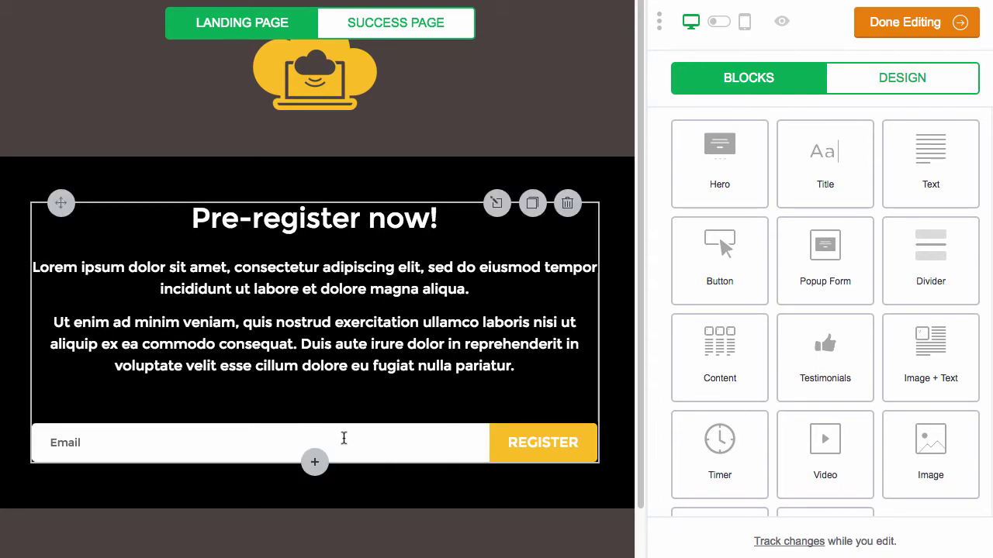
click(315, 464)
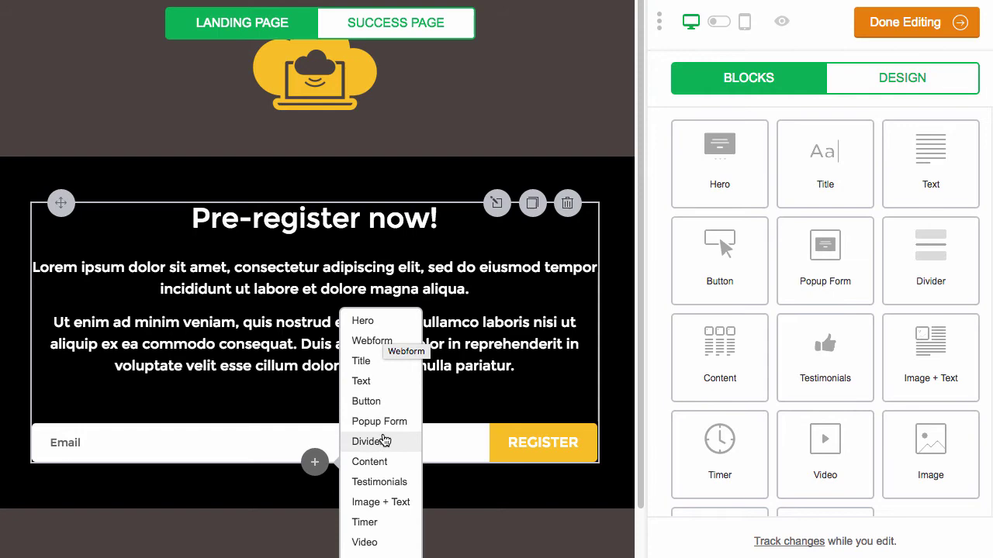
scroll(388, 488, down, 2)
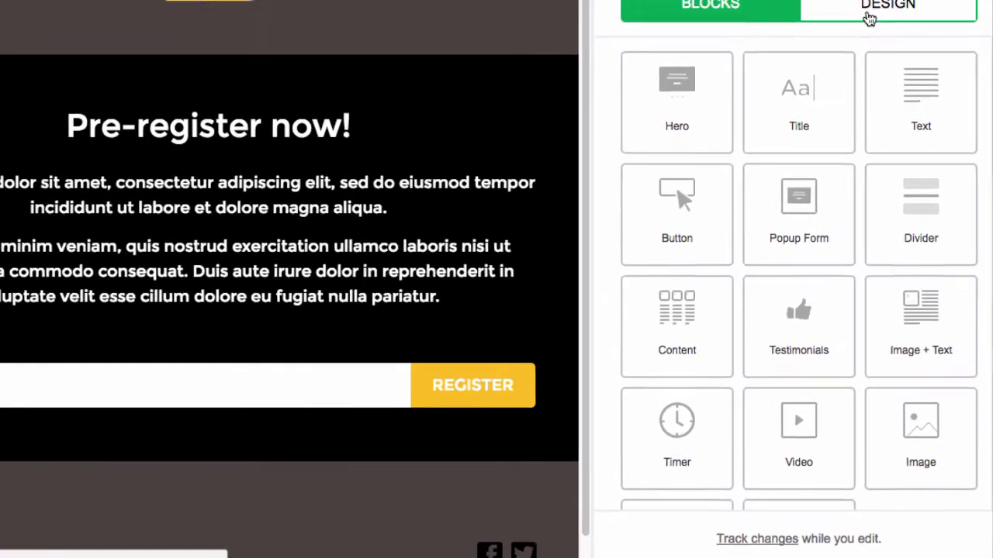
click(869, 17)
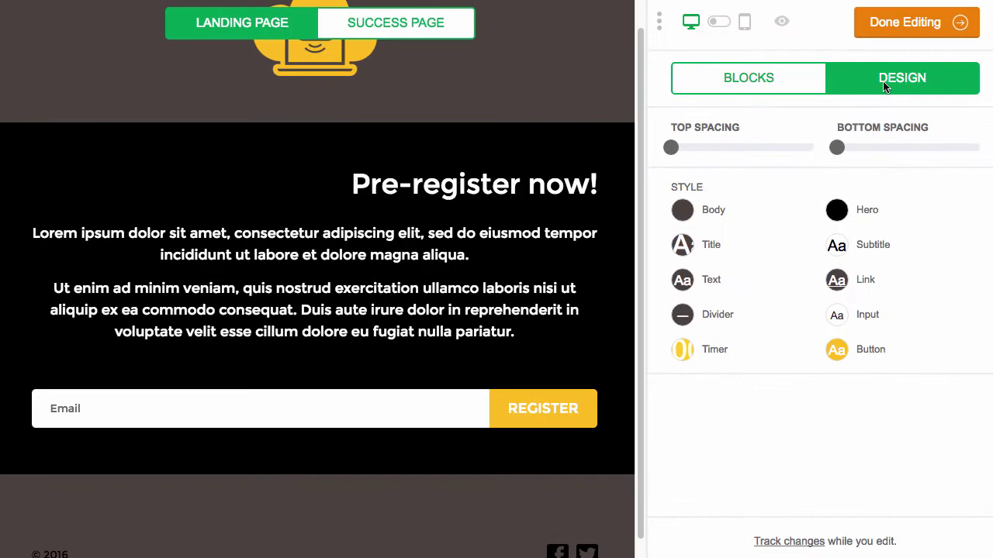
click(729, 90)
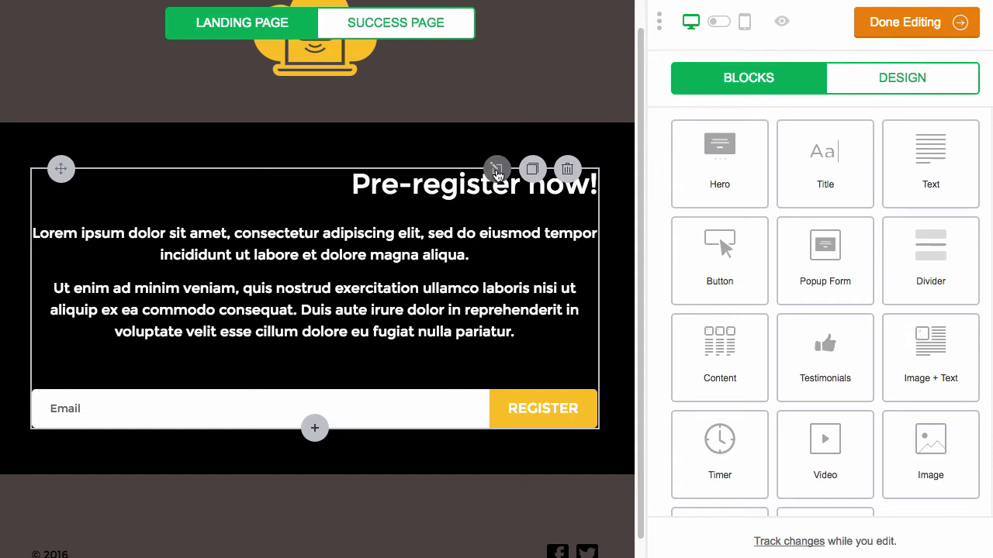
Step: Add a Company field to the sign-up form beside Email and save
click(497, 172)
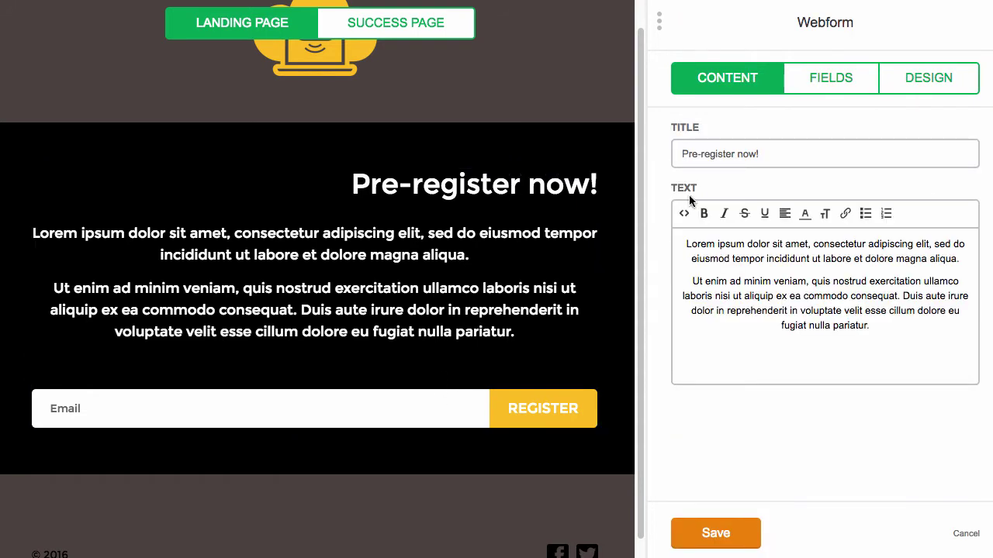
click(809, 78)
click(804, 309)
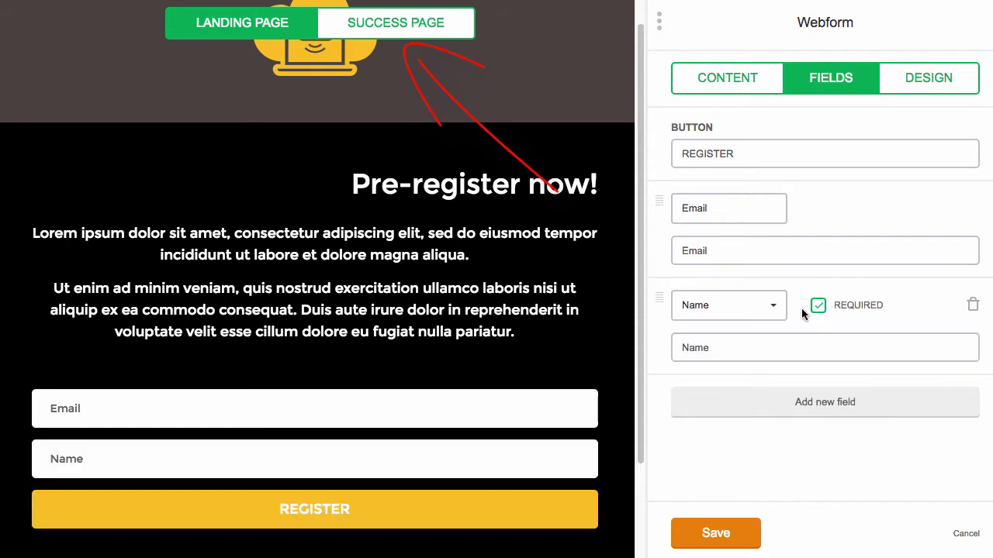
click(776, 308)
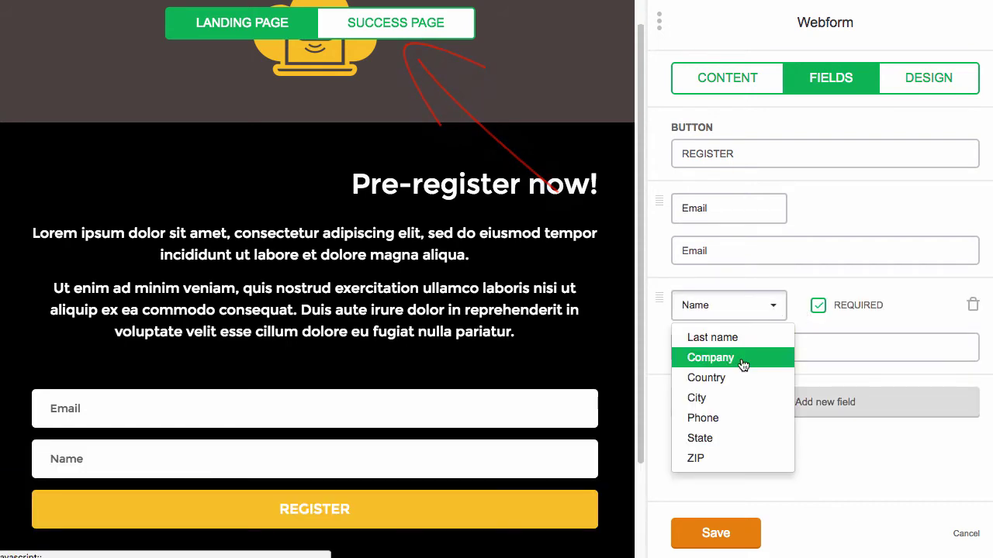
click(742, 358)
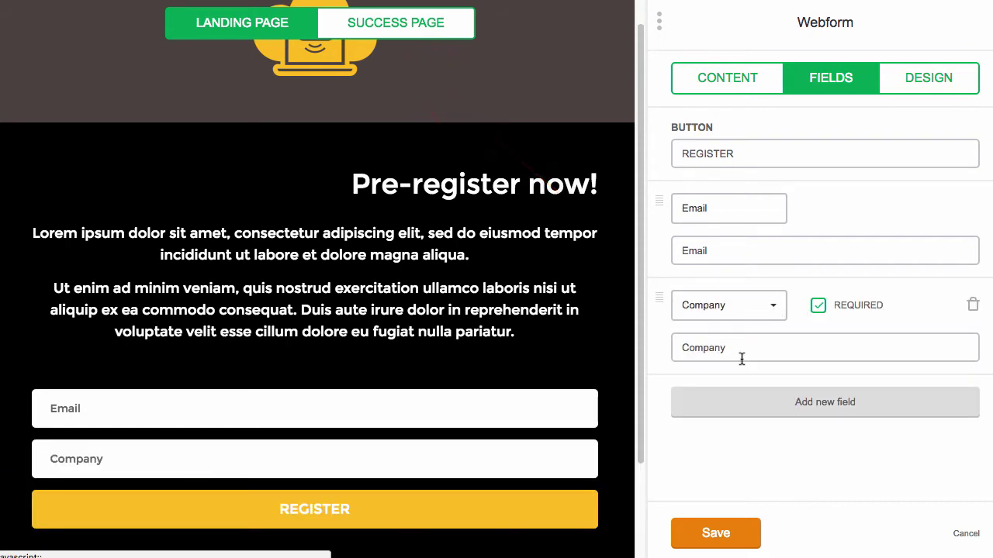
click(742, 534)
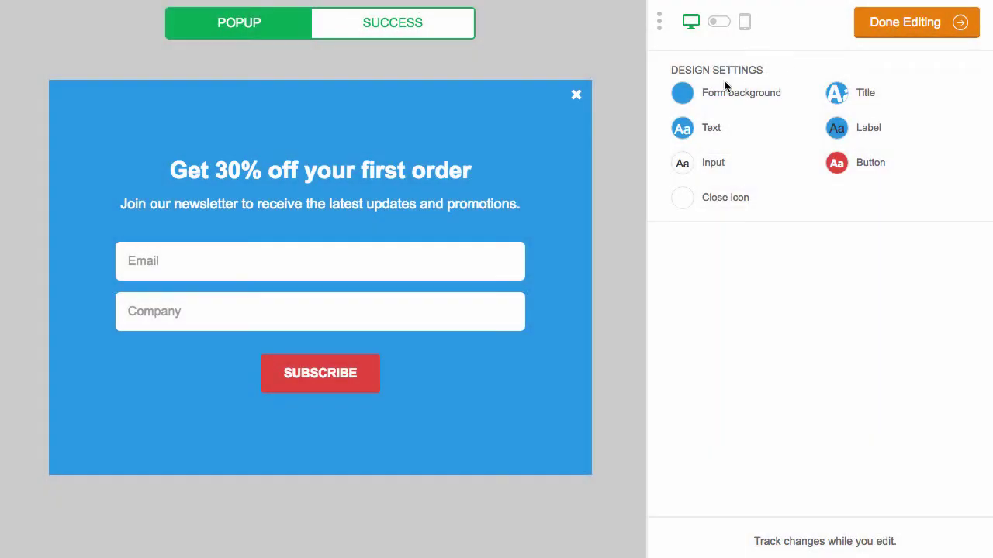
Step: Add a Country field below Email and Company on the 'Get 30% off your first order' popup, then finish editing
click(447, 278)
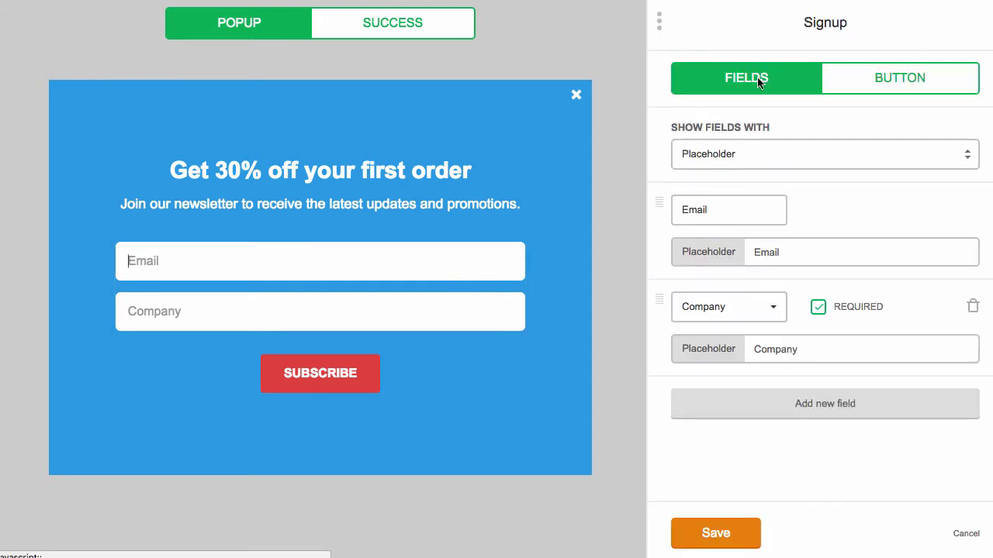
click(806, 399)
click(786, 405)
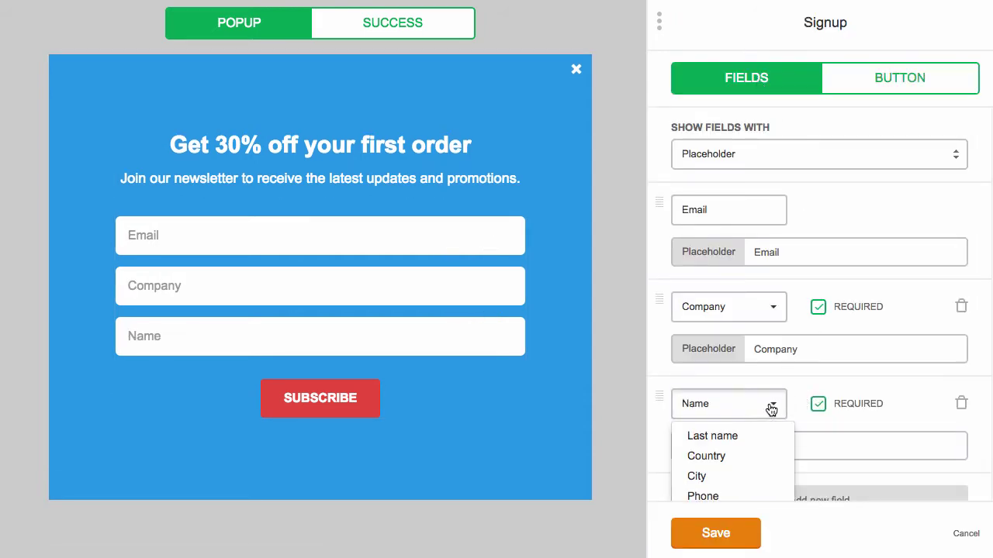
click(745, 455)
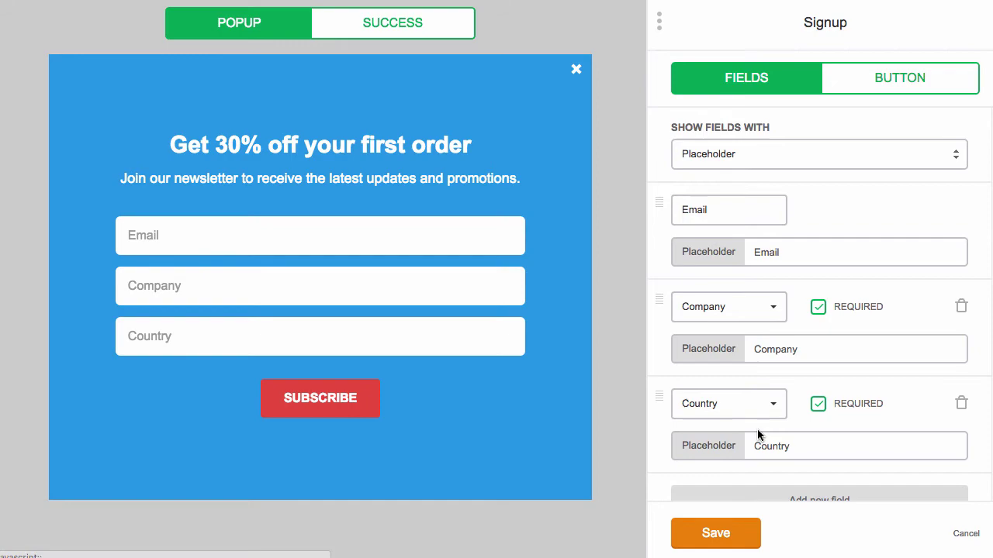
click(707, 533)
click(884, 31)
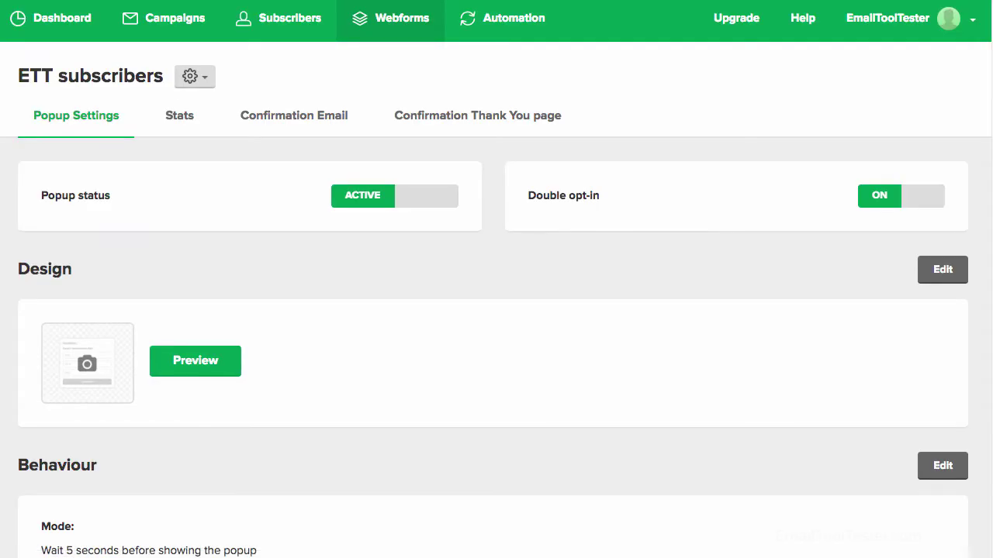
Step: Switch off double opt-in for the 'ETT subscribers' popup and scroll down to the Behaviour settings
click(870, 206)
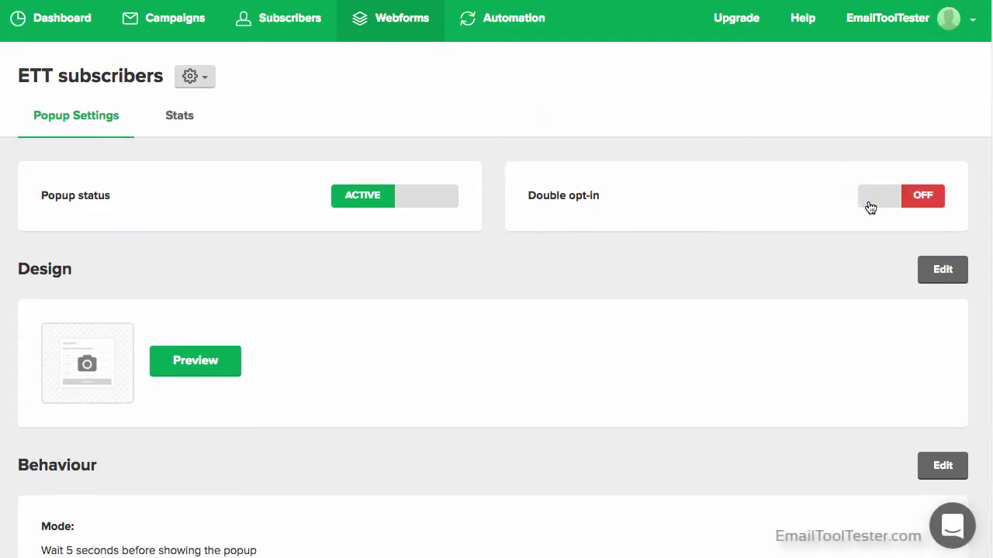
scroll(542, 275, down, 2)
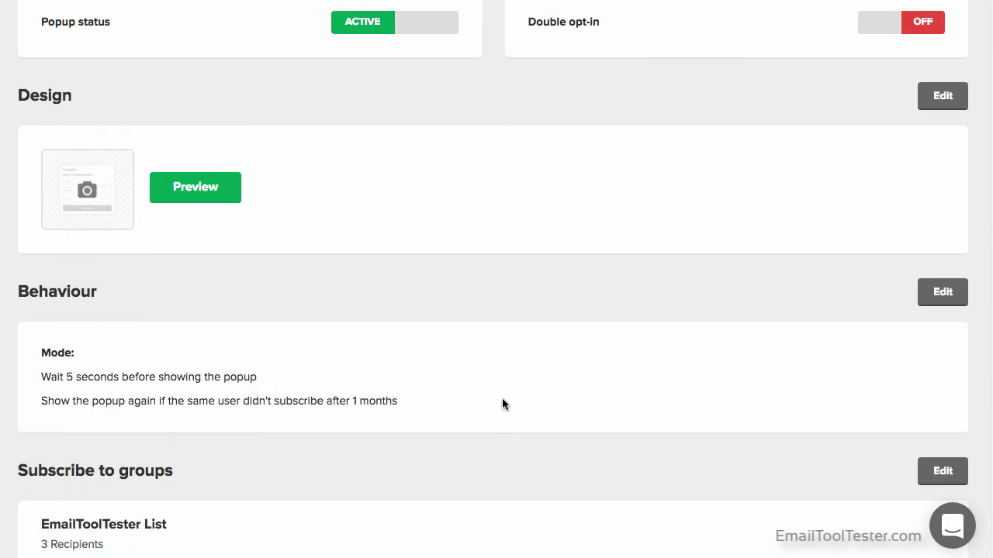